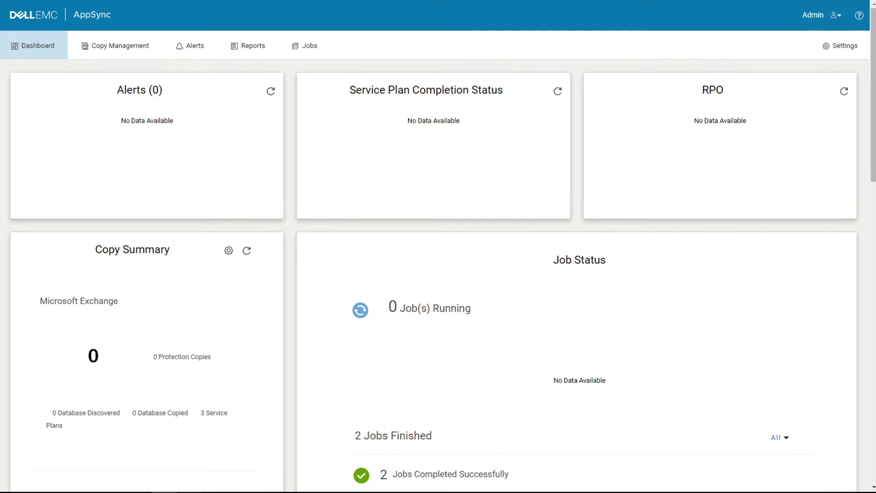
- Check the EQX-PMAXSQL and EQX-PMAXSQL2 remote sessions, then return to AppSync
{"action": "mouse_move", "coordinate": [189, 492]}
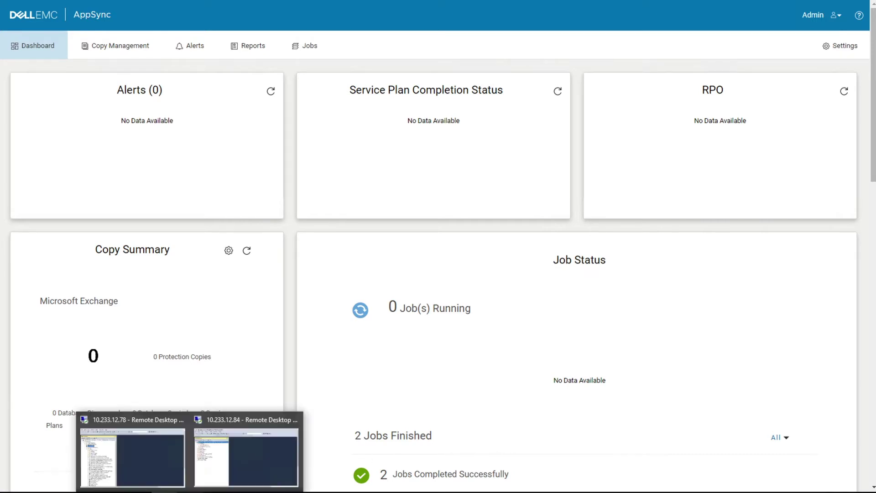
{"action": "left_click", "coordinate": [156, 451]}
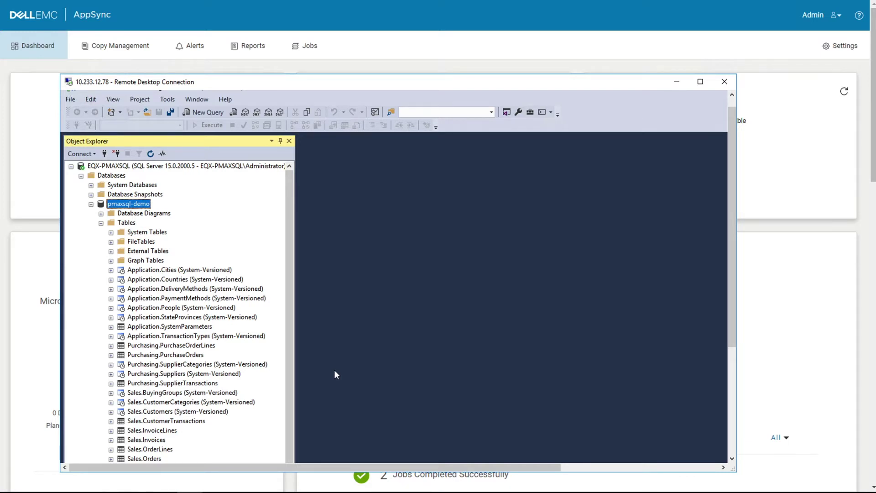
{"action": "left_click", "coordinate": [189, 492]}
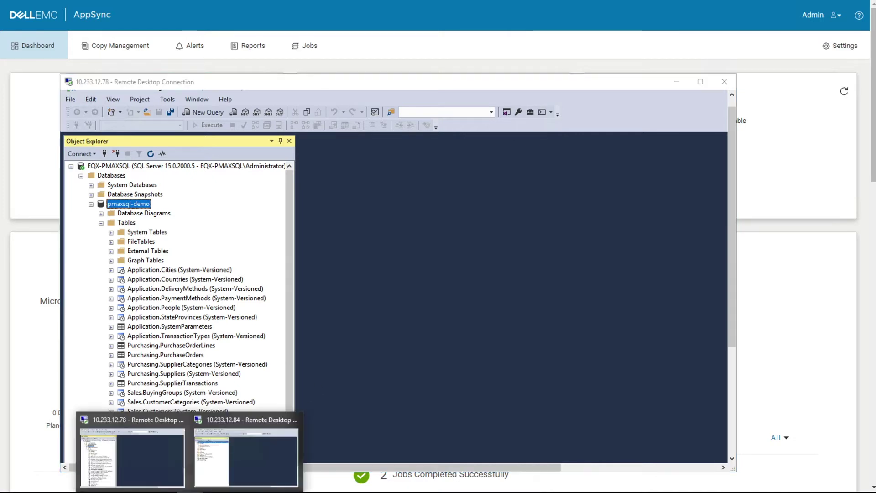
{"action": "left_click", "coordinate": [254, 474]}
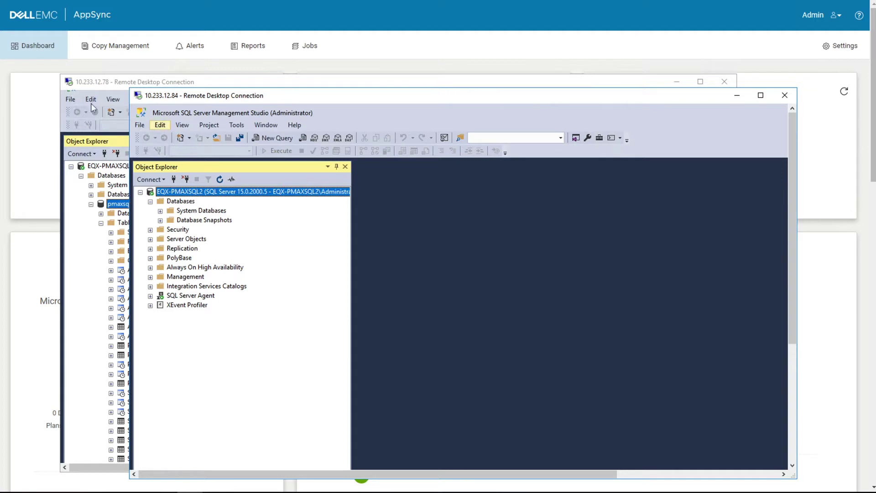
{"action": "left_click", "coordinate": [25, 114]}
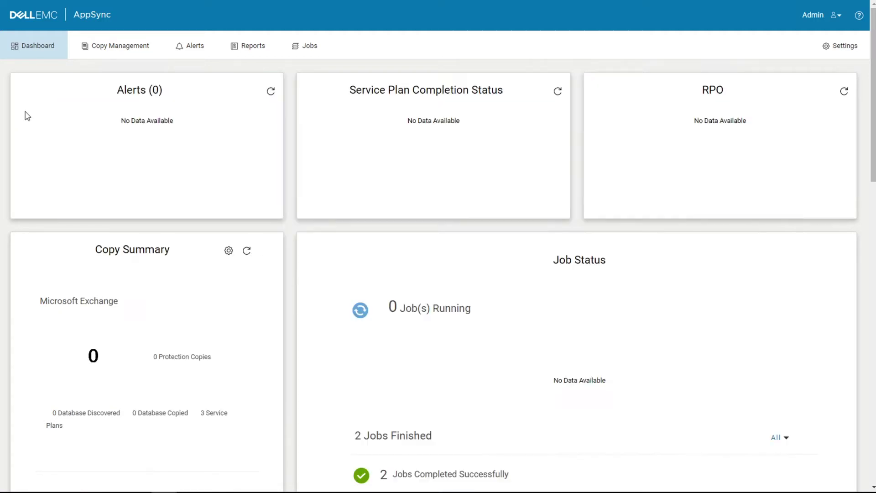
- Show Copy Management in the Copies view for Microsoft SQL Server instances
{"action": "left_click", "coordinate": [115, 51]}
{"action": "left_click", "coordinate": [65, 81]}
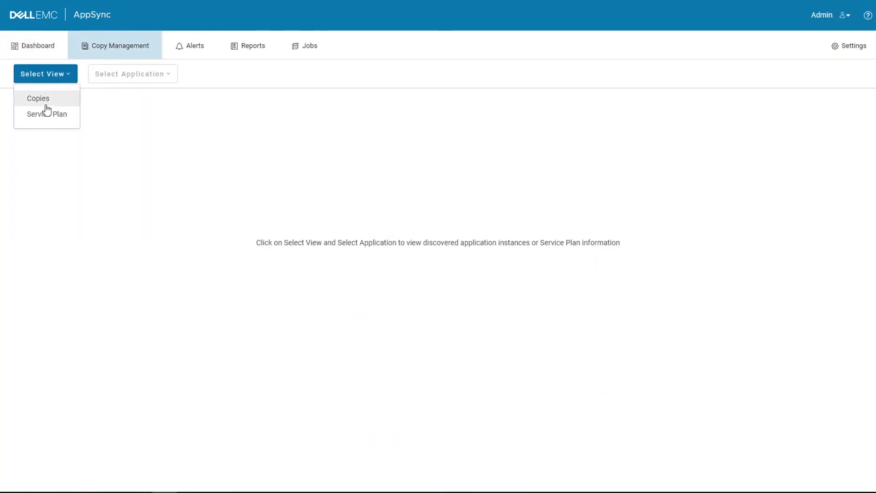
{"action": "left_click", "coordinate": [47, 101]}
{"action": "left_click", "coordinate": [120, 83]}
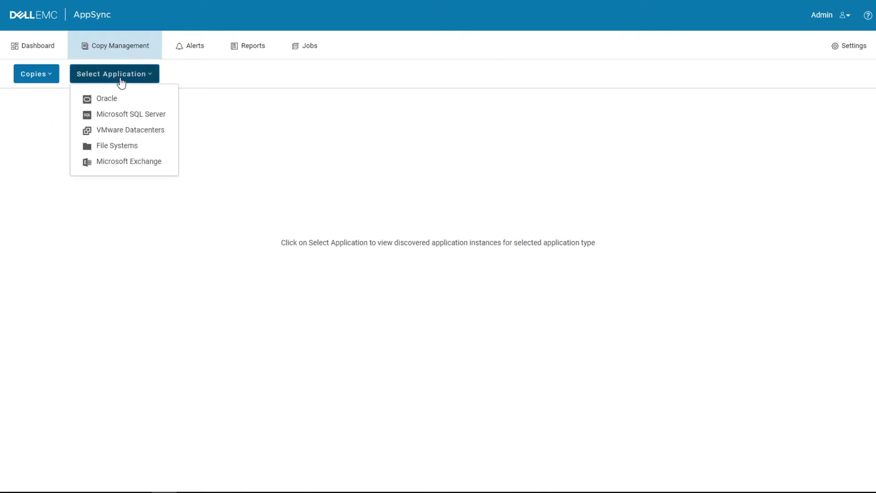
{"action": "left_click", "coordinate": [131, 119]}
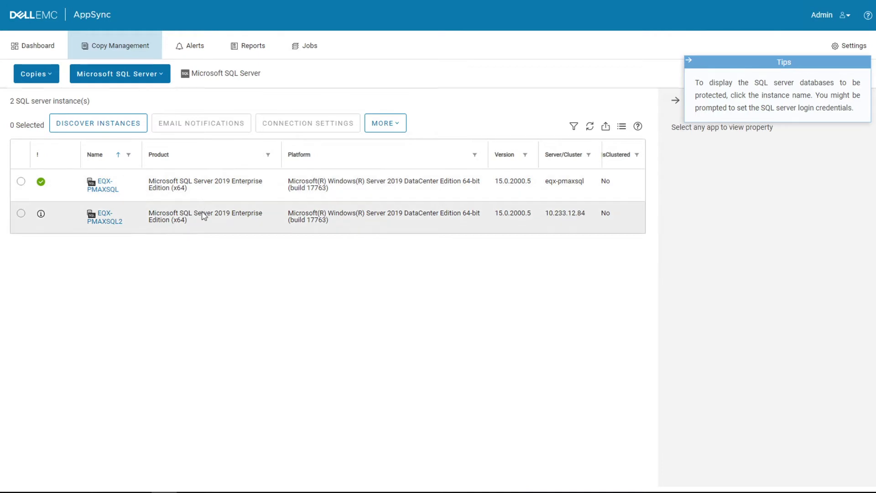
- Select pmaxsql-demo under EQX-PMAXSQL User Databases and start Create Copy with Plan
{"action": "left_click", "coordinate": [103, 189]}
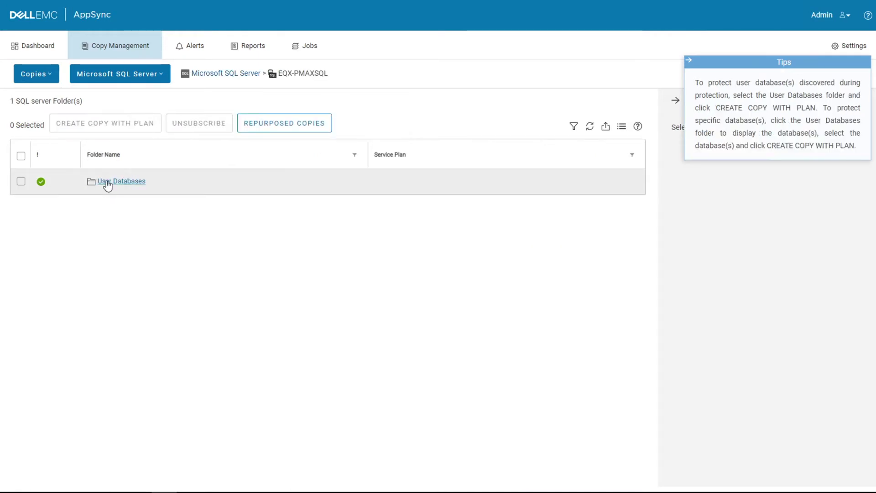
{"action": "left_click", "coordinate": [106, 181]}
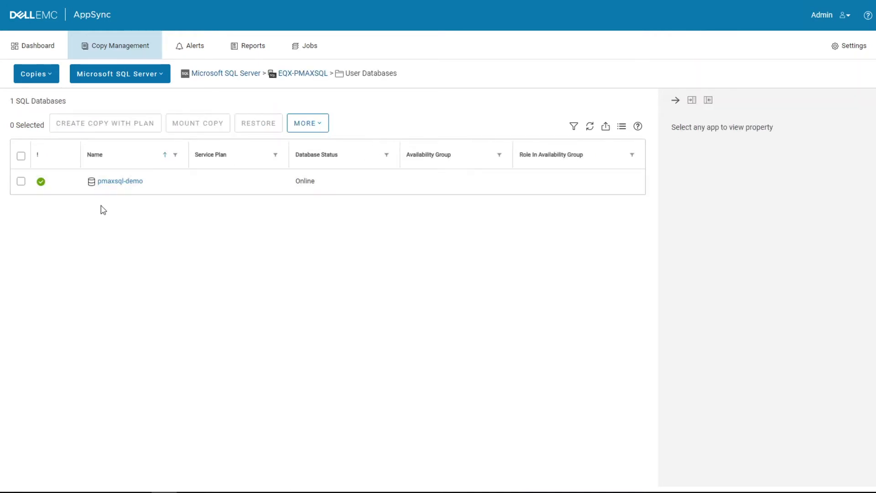
{"action": "left_click", "coordinate": [21, 181]}
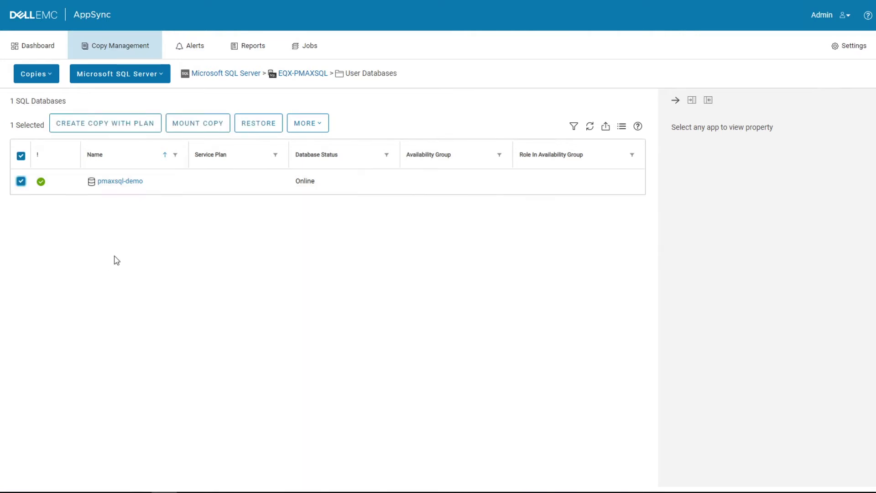
{"action": "left_click", "coordinate": [129, 127]}
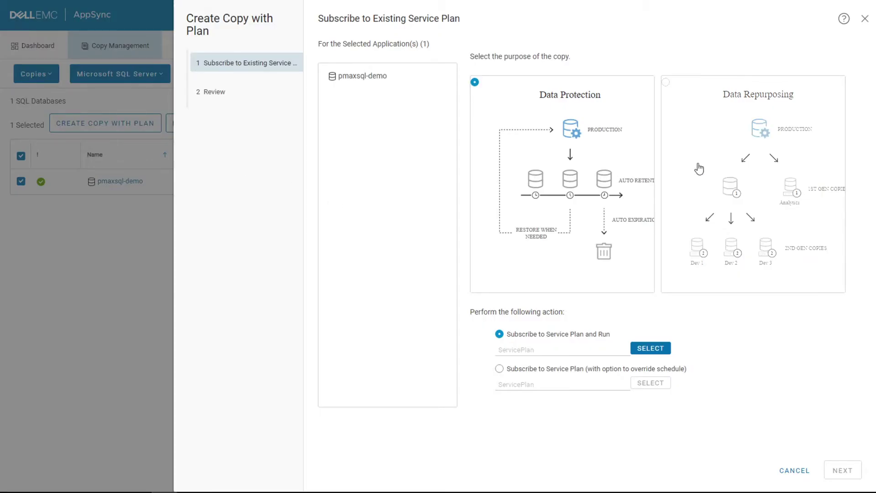
- Choose Data Repurposing as the copy purpose and proceed to the repurpose copy definition
{"action": "left_click", "coordinate": [698, 166]}
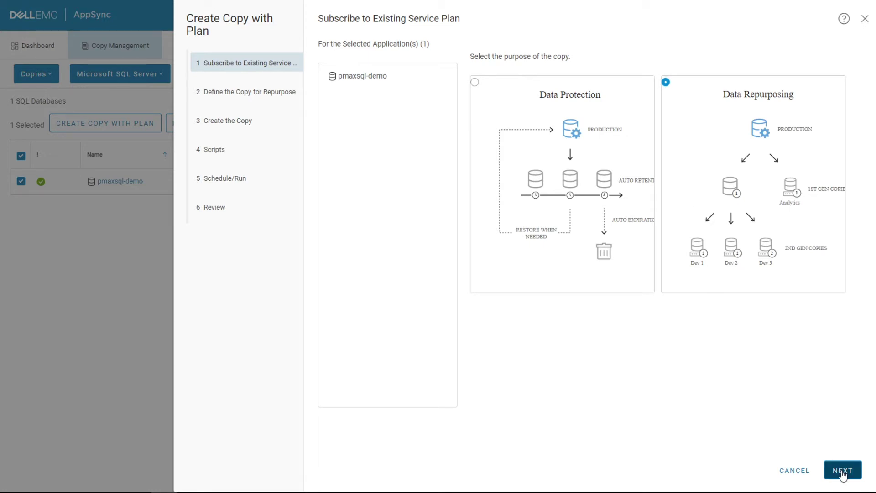
{"action": "left_click", "coordinate": [842, 472]}
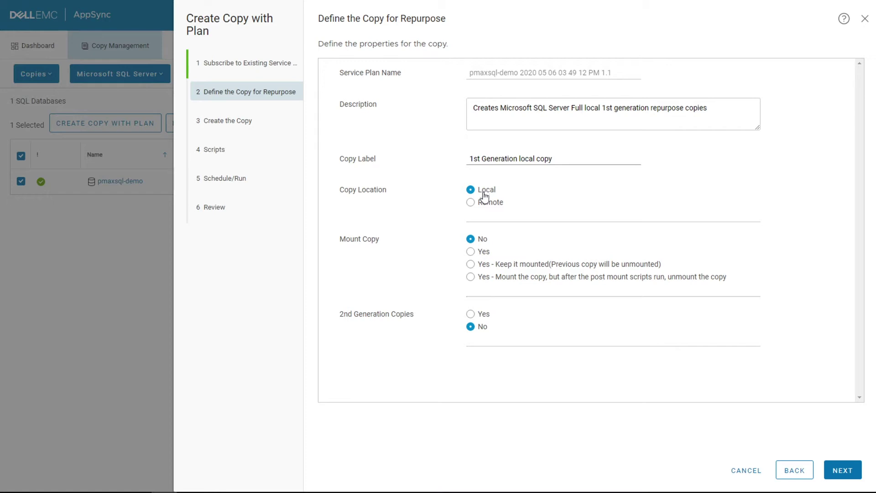
- Set Mount Copy to 'Yes - Keep it mounted' and continue to copy creation
{"action": "left_click", "coordinate": [473, 266]}
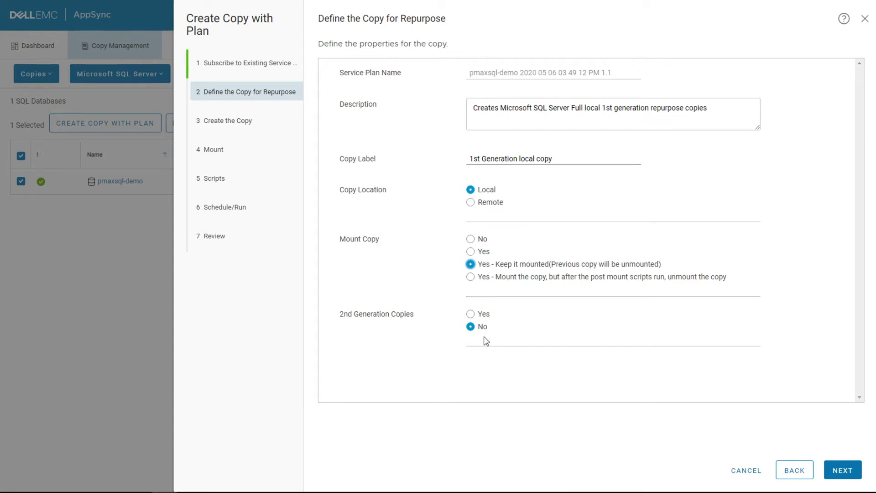
{"action": "left_click", "coordinate": [838, 472]}
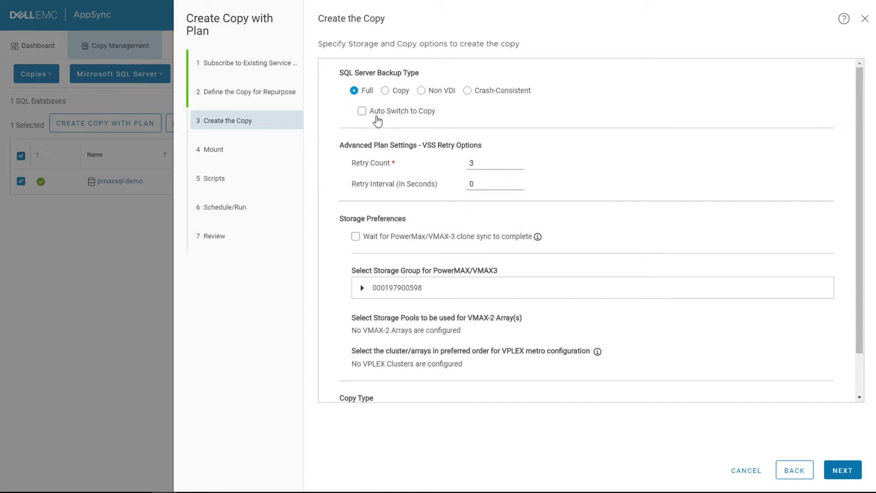
- Choose the Copy backup type, confirm Snapshot copy type, and continue to mounting
{"action": "left_click", "coordinate": [384, 90]}
{"action": "scroll", "coordinate": [474, 260], "scroll_direction": "down", "scroll_amount": 1}
{"action": "scroll", "coordinate": [476, 262], "scroll_direction": "down", "scroll_amount": 2}
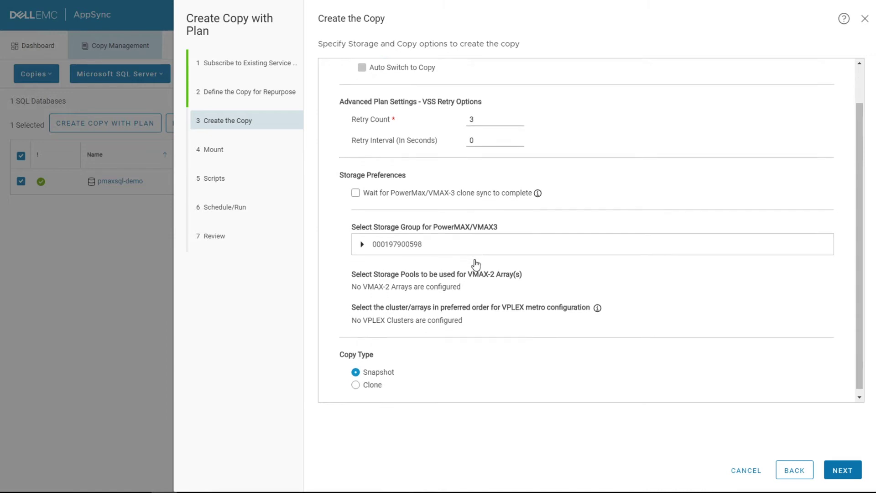
{"action": "scroll", "coordinate": [474, 288], "scroll_direction": "down", "scroll_amount": 1}
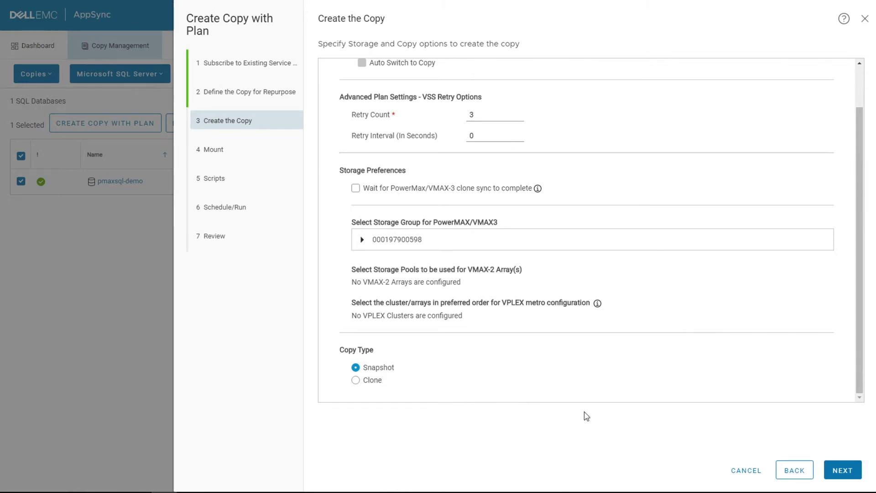
{"action": "left_click", "coordinate": [842, 470]}
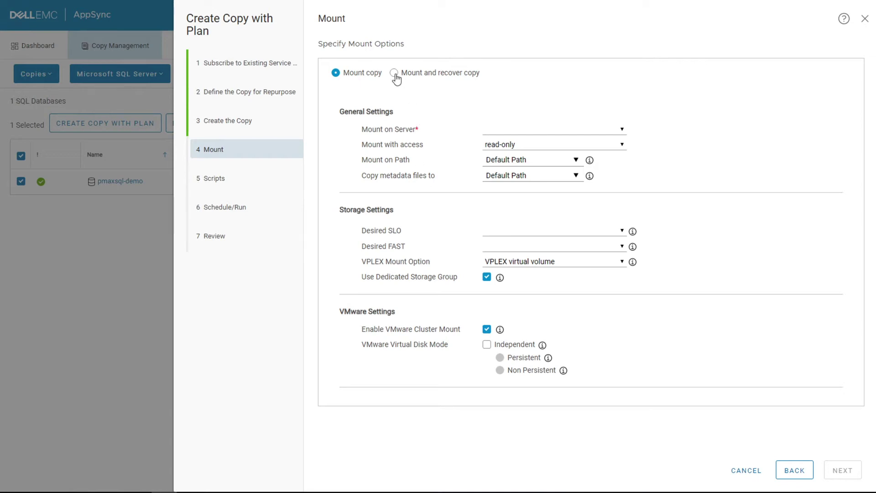
- Choose Mount and recover copy onto EQX-PMAXSQL2 with Recovery as the recovery type
{"action": "left_click", "coordinate": [394, 74]}
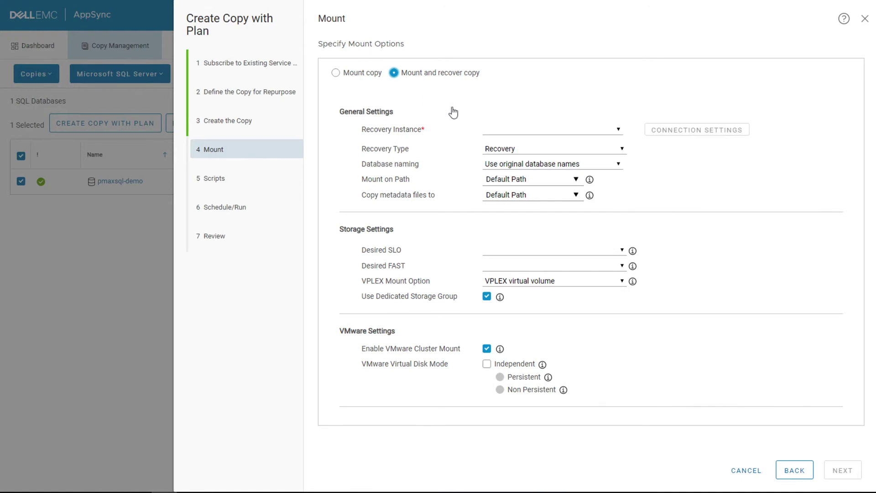
{"action": "left_click", "coordinate": [618, 131]}
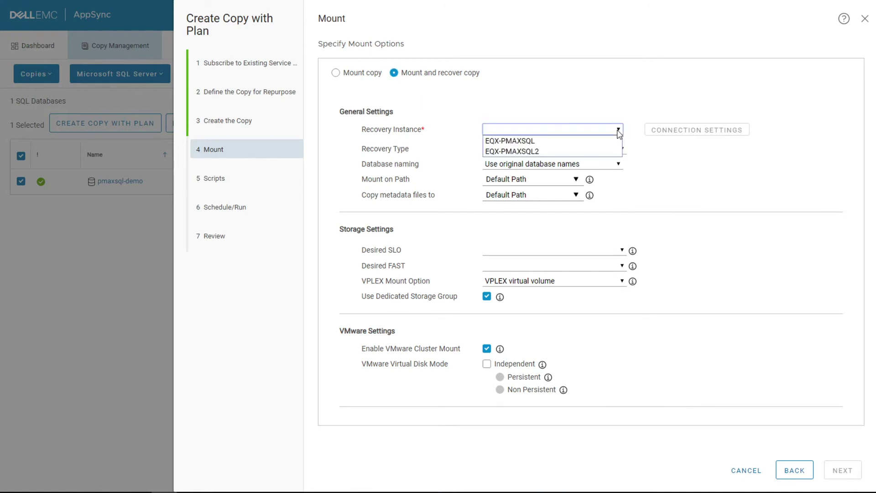
{"action": "left_click", "coordinate": [569, 152]}
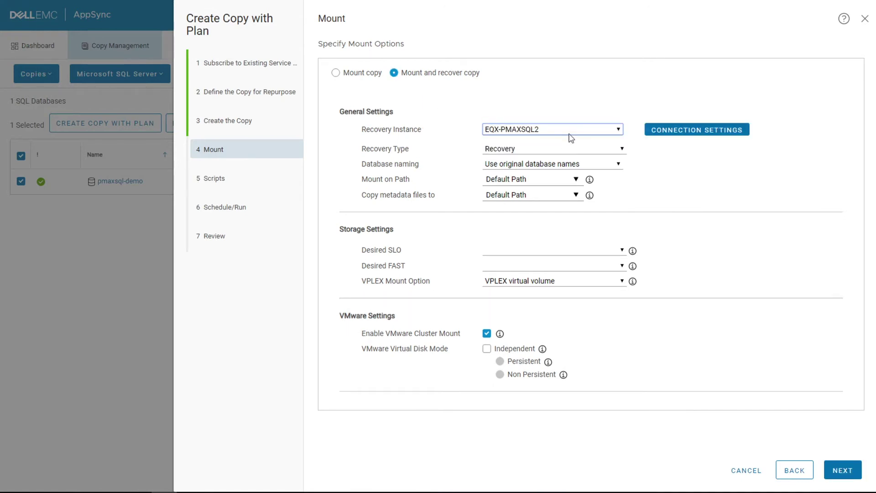
{"action": "left_click", "coordinate": [551, 148]}
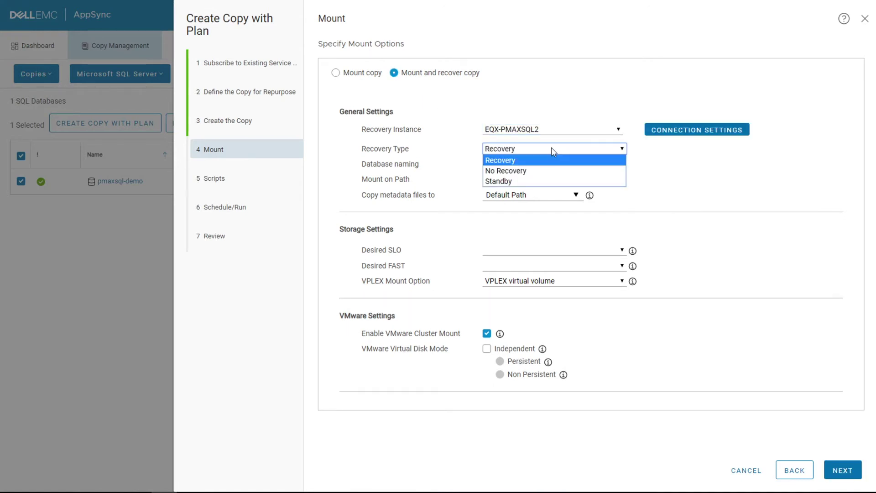
{"action": "left_click", "coordinate": [532, 161]}
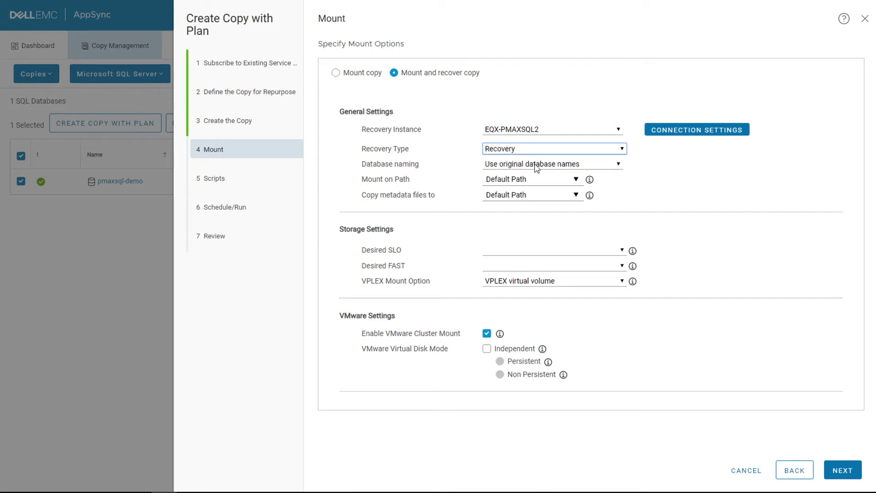
- Name recovered databases with original names plus the suffix 'recoverydemo'
{"action": "left_click", "coordinate": [535, 165]}
{"action": "left_click", "coordinate": [536, 176]}
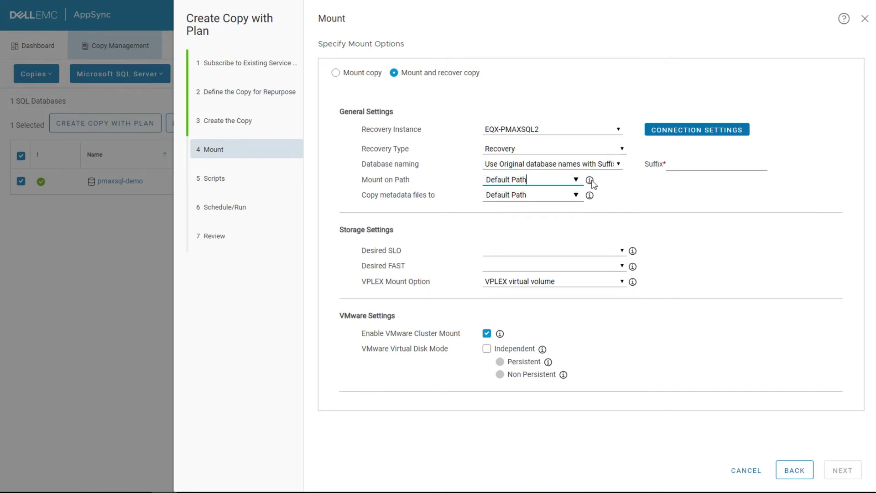
{"action": "left_click", "coordinate": [674, 164]}
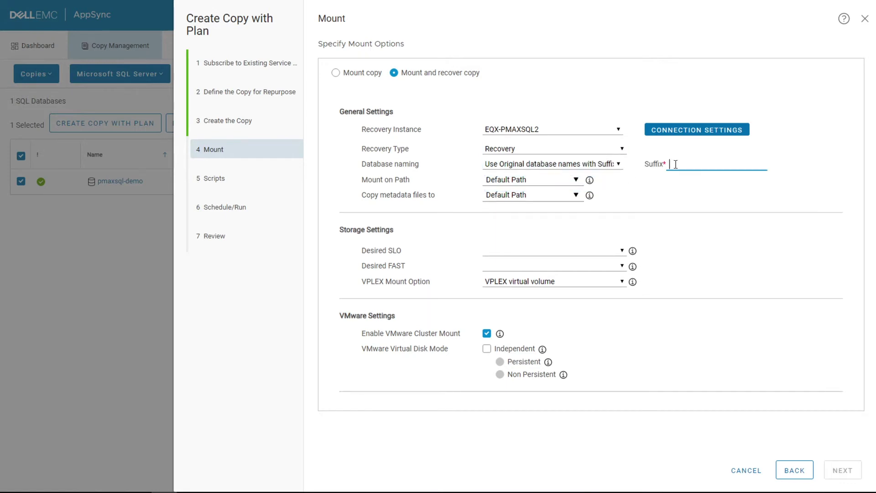
{"action": "type", "text": "recoverydemo"}
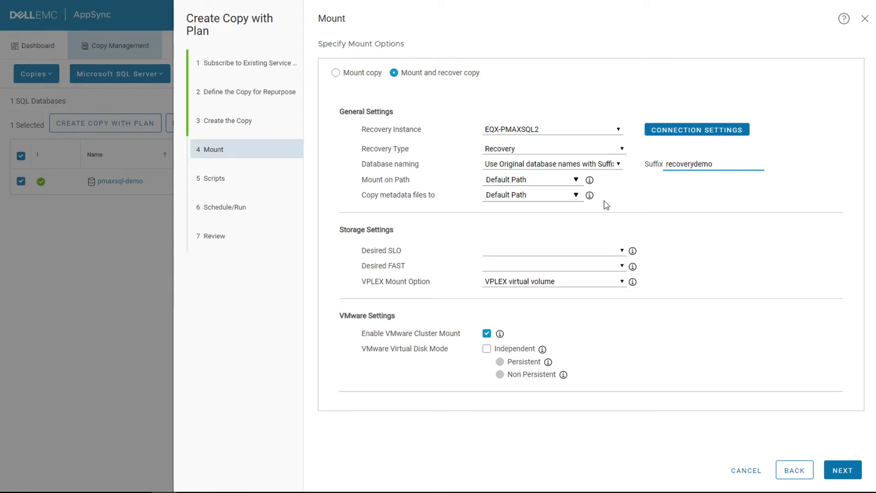
{"action": "left_click", "coordinate": [540, 194]}
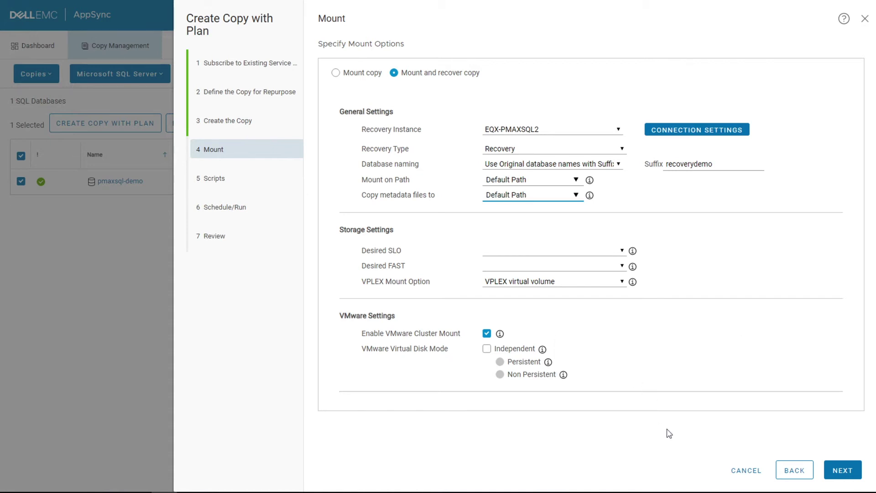
- Skip scripts, keep Run Now, review the summary and finish the repurpose plan
{"action": "left_click", "coordinate": [842, 470]}
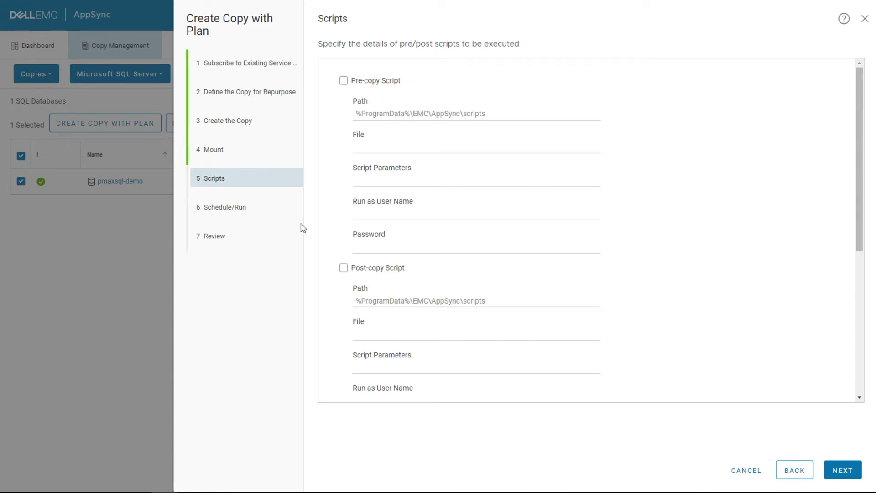
{"action": "left_click", "coordinate": [847, 471]}
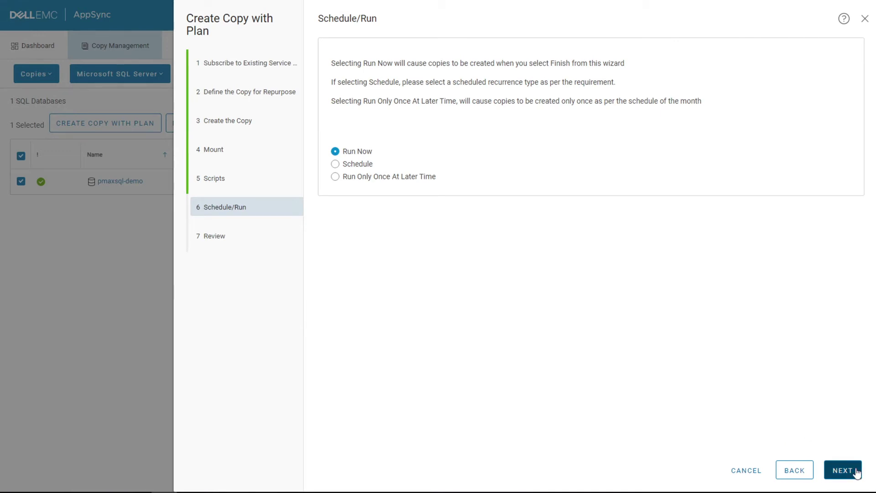
{"action": "left_click", "coordinate": [841, 470]}
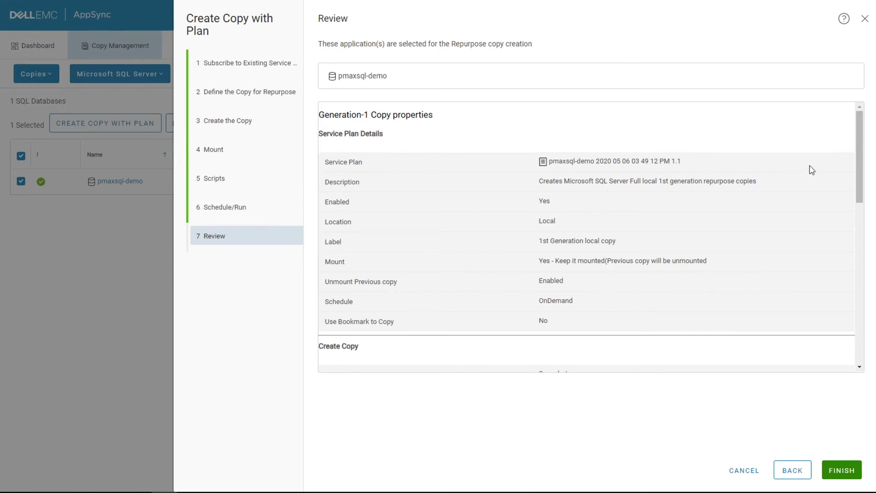
{"action": "scroll", "coordinate": [860, 169], "scroll_direction": "down", "scroll_amount": 1}
{"action": "left_click_drag", "start_coordinate": [861, 178], "coordinate": [854, 358]}
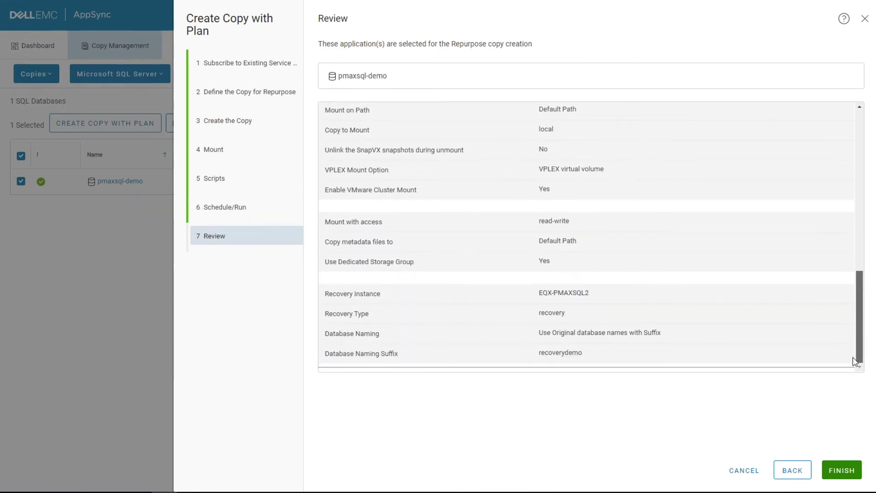
{"action": "left_click", "coordinate": [835, 476]}
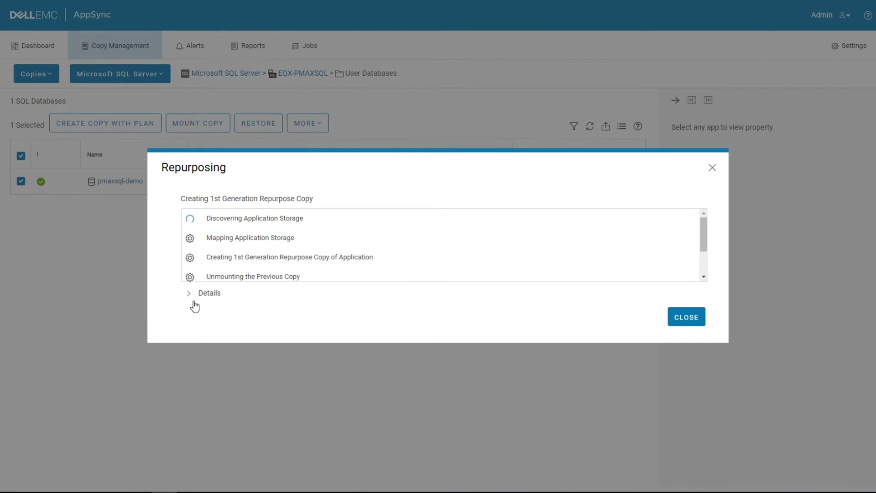
- Expand the Details log in the Repurposing dialog
{"action": "left_click", "coordinate": [190, 295]}
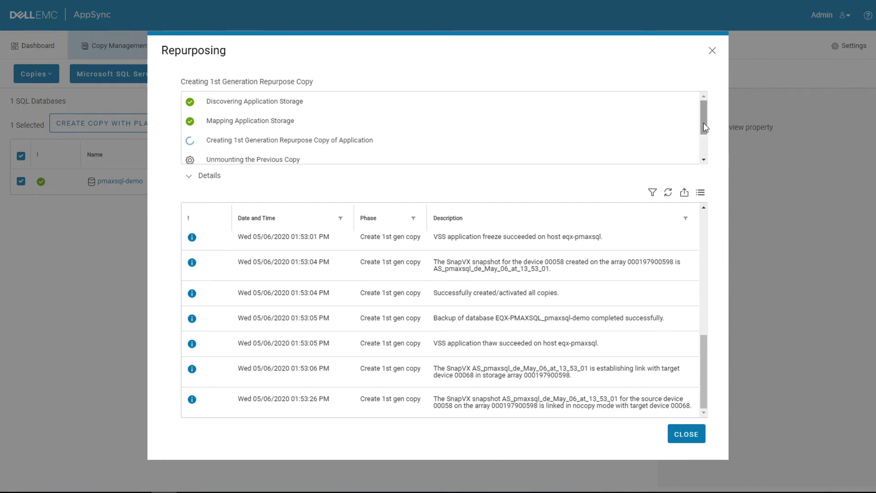
- Confirm database recovery succeeded in the job steps, then switch to the SQL Server remote session
{"action": "left_click_drag", "start_coordinate": [704, 128], "coordinate": [706, 161]}
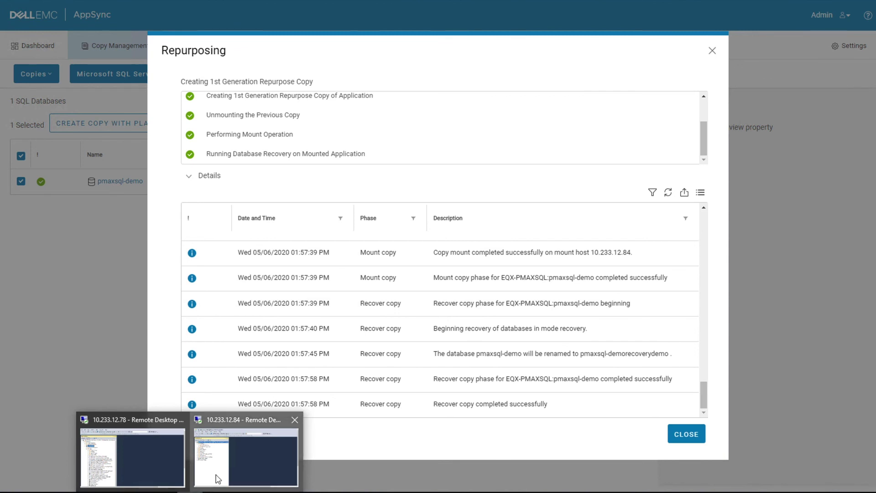
{"action": "left_click", "coordinate": [217, 477]}
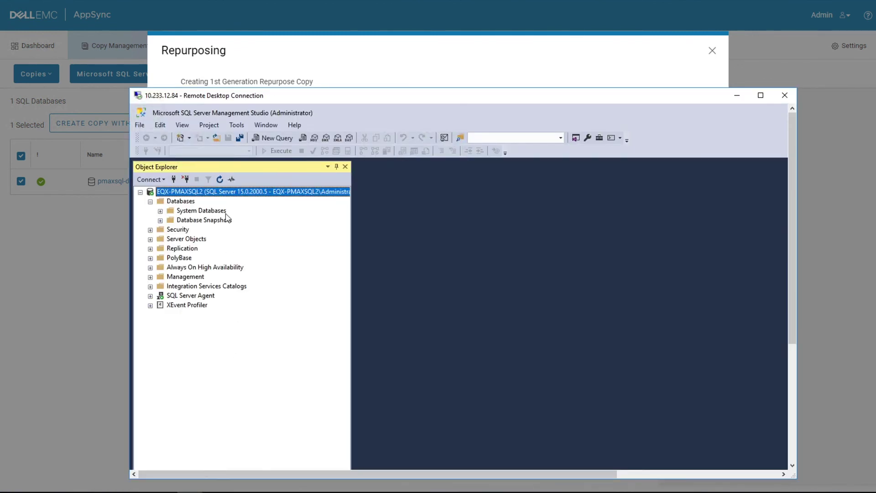
- Refresh Object Explorer and expand Databases, pmaxsql-demorecoverydemo and its Tables
{"action": "left_click", "coordinate": [220, 180]}
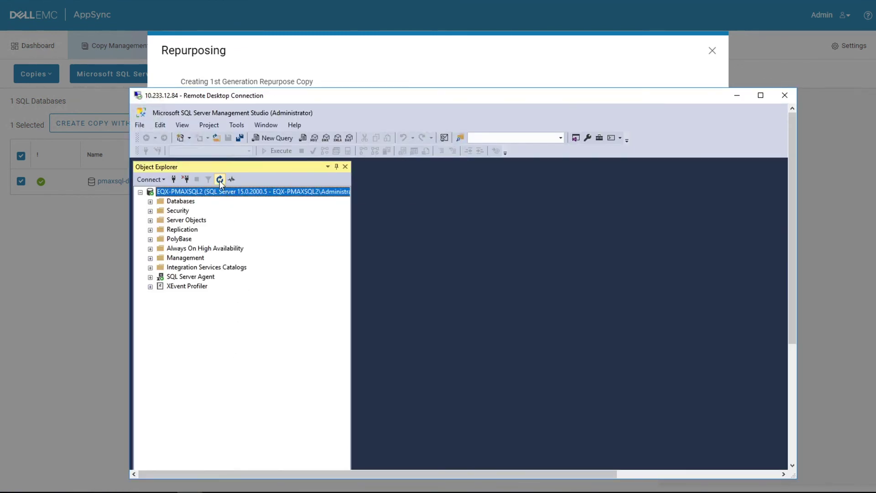
{"action": "left_click", "coordinate": [150, 201]}
{"action": "left_click", "coordinate": [188, 231]}
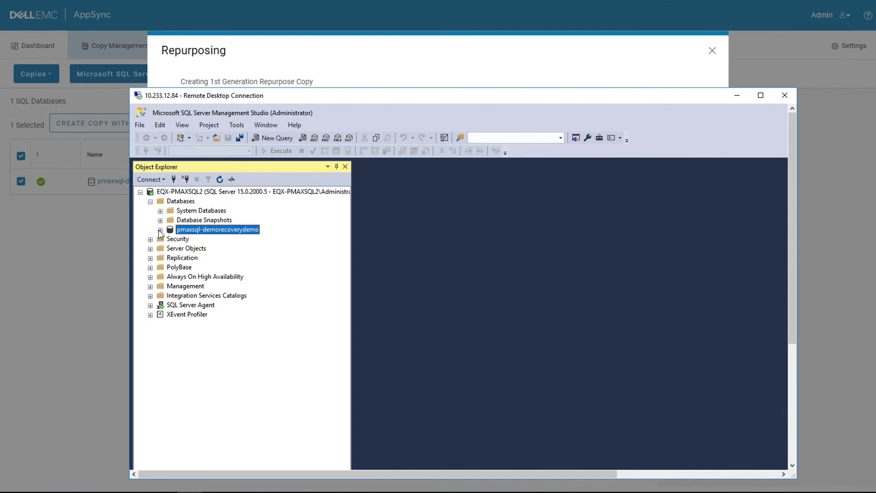
{"action": "left_click", "coordinate": [160, 229]}
{"action": "left_click", "coordinate": [170, 248]}
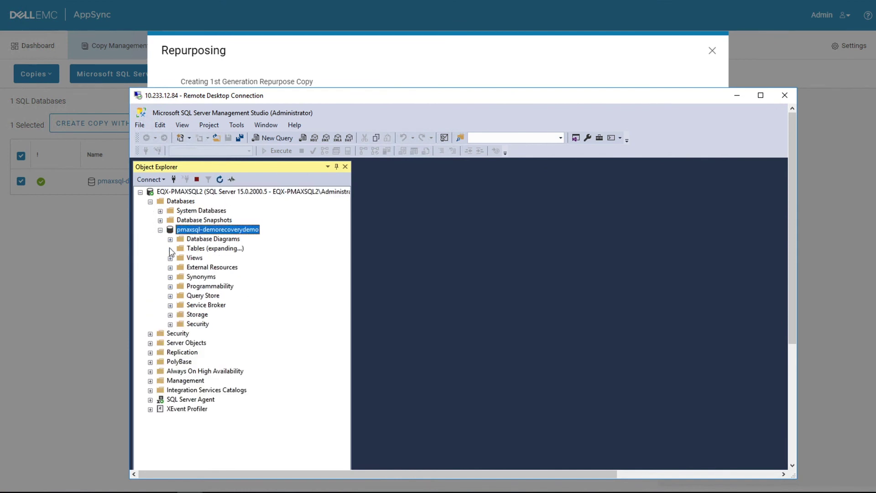